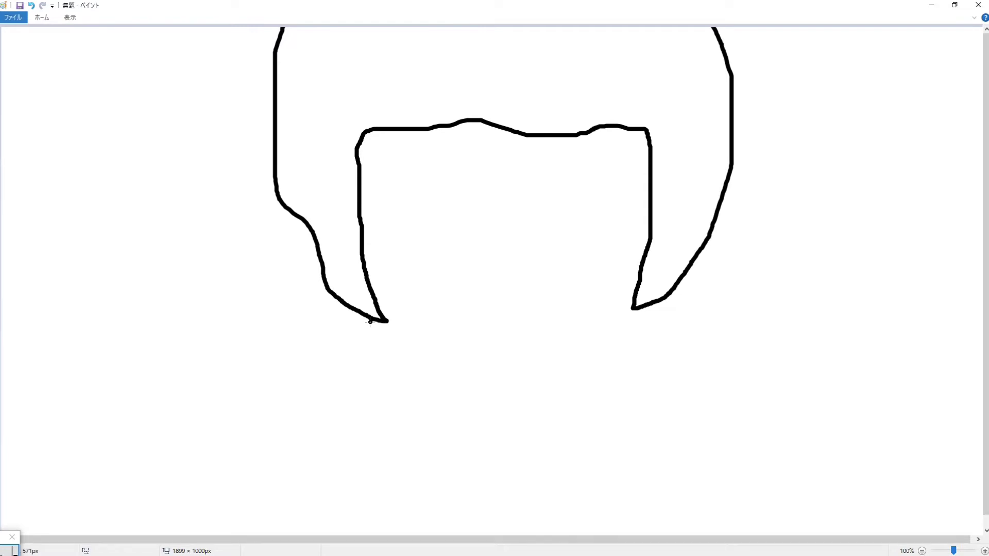
# Draw the jawline below the hair, then an eyebrow and a lashed eye with a dark iris on the face's right side
pyautogui.moveTo(369, 332)
pyautogui.mouseDown()
pyautogui.moveTo(401, 410)
pyautogui.moveTo(471, 446)
pyautogui.moveTo(547, 444)
pyautogui.moveTo(614, 395)
pyautogui.moveTo(660, 299)
pyautogui.mouseUp()
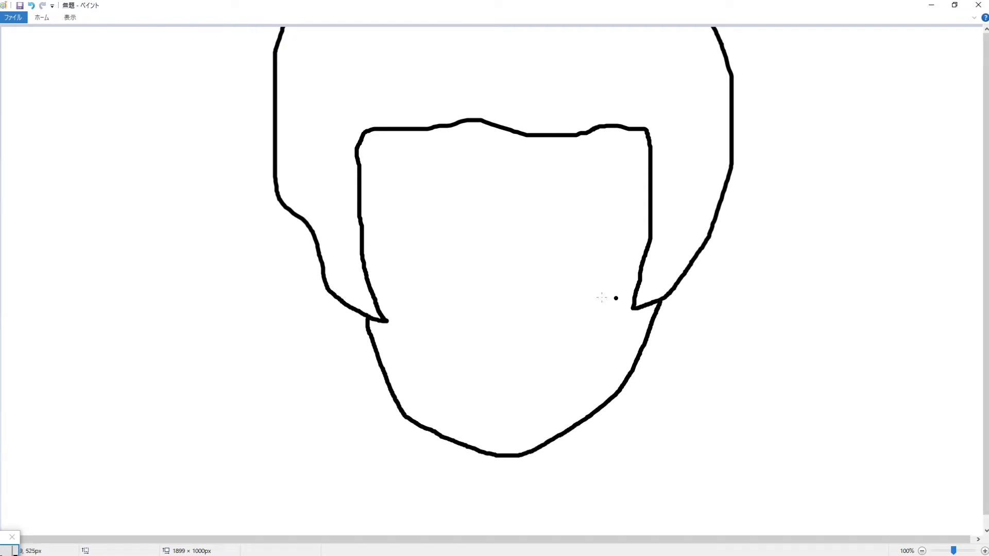
pyautogui.moveTo(580, 152)
pyautogui.mouseDown()
pyautogui.moveTo(611, 146)
pyautogui.moveTo(650, 153)
pyautogui.mouseUp()
pyautogui.moveTo(573, 158)
pyautogui.mouseDown()
pyautogui.moveTo(599, 133)
pyautogui.moveTo(648, 135)
pyautogui.mouseUp()
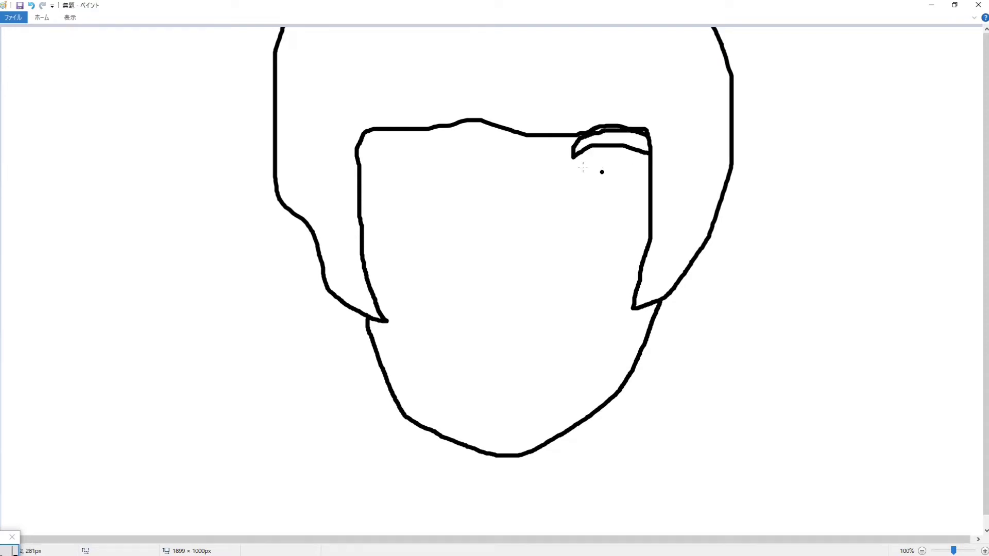
pyautogui.moveTo(577, 176)
pyautogui.mouseDown()
pyautogui.moveTo(648, 172)
pyautogui.moveTo(595, 196)
pyautogui.moveTo(650, 191)
pyautogui.moveTo(607, 187)
pyautogui.moveTo(625, 193)
pyautogui.moveTo(620, 171)
pyautogui.moveTo(623, 185)
pyautogui.moveTo(606, 190)
pyautogui.moveTo(604, 171)
pyautogui.moveTo(621, 164)
pyautogui.moveTo(638, 192)
pyautogui.mouseUp()
pyautogui.moveTo(564, 182)
pyautogui.mouseDown()
pyautogui.moveTo(578, 160)
pyautogui.moveTo(634, 154)
pyautogui.moveTo(648, 164)
pyautogui.moveTo(557, 169)
pyautogui.moveTo(572, 162)
pyautogui.mouseUp()
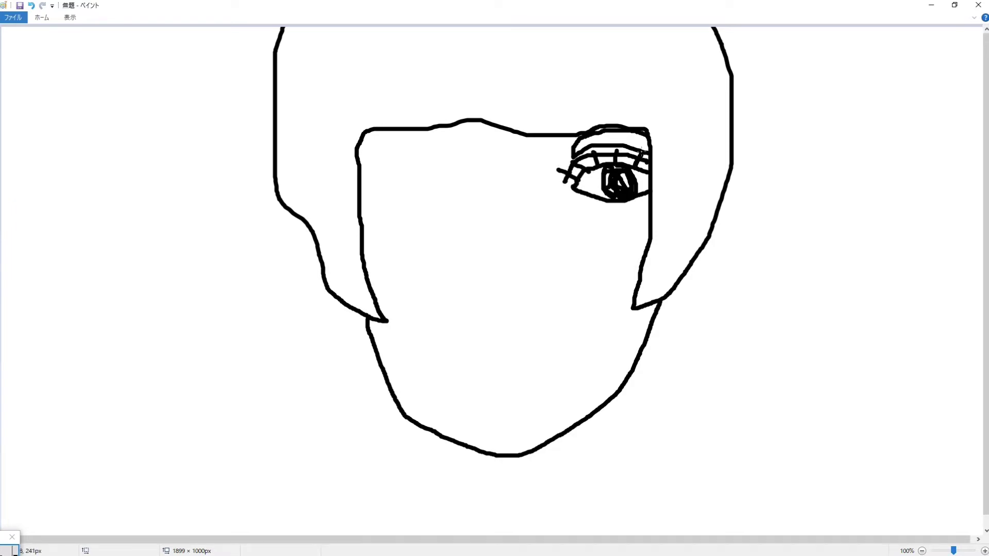
# Draw the matching eye on the face's left side with a dark iris, eyelid, lashes and an eyebrow above it
pyautogui.moveTo(375, 181)
pyautogui.mouseDown()
pyautogui.moveTo(412, 171)
pyautogui.moveTo(461, 184)
pyautogui.moveTo(438, 206)
pyautogui.moveTo(411, 210)
pyautogui.moveTo(374, 206)
pyautogui.moveTo(363, 189)
pyautogui.moveTo(370, 182)
pyautogui.moveTo(418, 192)
pyautogui.moveTo(417, 182)
pyautogui.moveTo(392, 182)
pyautogui.moveTo(394, 205)
pyautogui.moveTo(394, 177)
pyautogui.moveTo(423, 189)
pyautogui.moveTo(410, 208)
pyautogui.moveTo(419, 173)
pyautogui.moveTo(427, 199)
pyautogui.mouseUp()
pyautogui.moveTo(362, 181)
pyautogui.mouseDown()
pyautogui.moveTo(387, 165)
pyautogui.moveTo(461, 178)
pyautogui.mouseUp()
pyautogui.moveTo(370, 173); pyautogui.dragTo(364, 169)
pyautogui.moveTo(381, 175); pyautogui.dragTo(399, 172)
pyautogui.moveTo(426, 153); pyautogui.dragTo(418, 173)
pyautogui.moveTo(429, 171)
pyautogui.mouseDown()
pyautogui.moveTo(448, 164)
pyautogui.moveTo(450, 151)
pyautogui.moveTo(413, 144)
pyautogui.moveTo(358, 160)
pyautogui.moveTo(405, 135)
pyautogui.moveTo(434, 136)
pyautogui.moveTo(467, 161)
pyautogui.mouseUp()
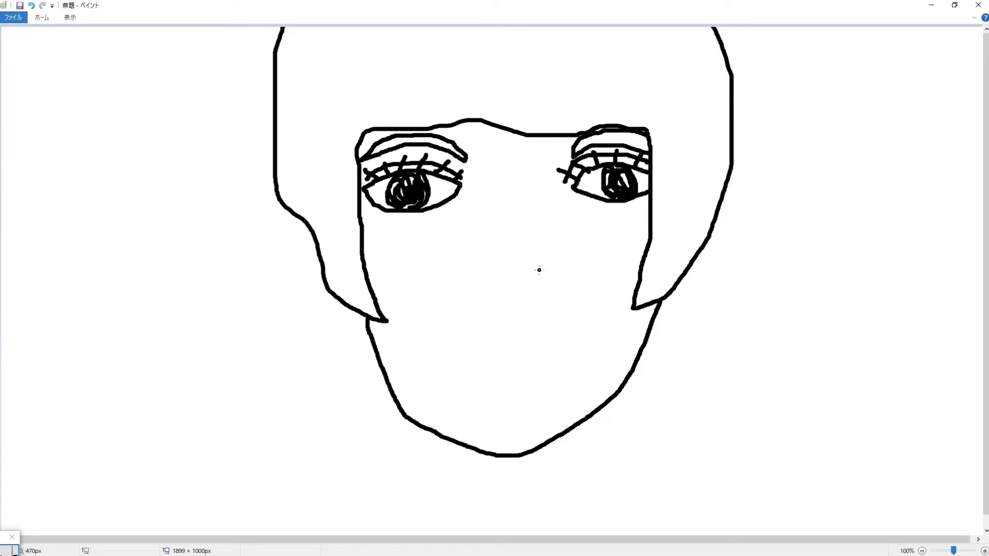
# Draw a nose with dark nostrils in the middle of the face and a smiling mouth with lips and teeth
pyautogui.moveTo(539, 270)
pyautogui.mouseDown()
pyautogui.moveTo(554, 268)
pyautogui.moveTo(503, 280)
pyautogui.moveTo(544, 271)
pyautogui.mouseUp()
pyautogui.moveTo(490, 255); pyautogui.dragTo(489, 278)
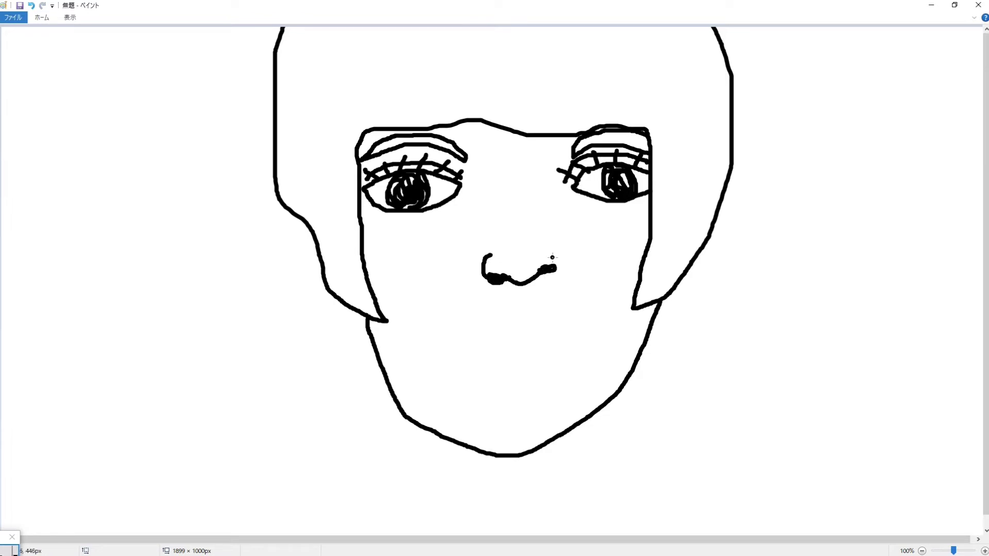
pyautogui.moveTo(470, 337)
pyautogui.mouseDown()
pyautogui.moveTo(596, 315)
pyautogui.moveTo(514, 342)
pyautogui.moveTo(460, 345)
pyautogui.moveTo(472, 336)
pyautogui.moveTo(501, 358)
pyautogui.moveTo(521, 351)
pyautogui.moveTo(519, 340)
pyautogui.moveTo(530, 352)
pyautogui.moveTo(586, 321)
pyautogui.mouseUp()
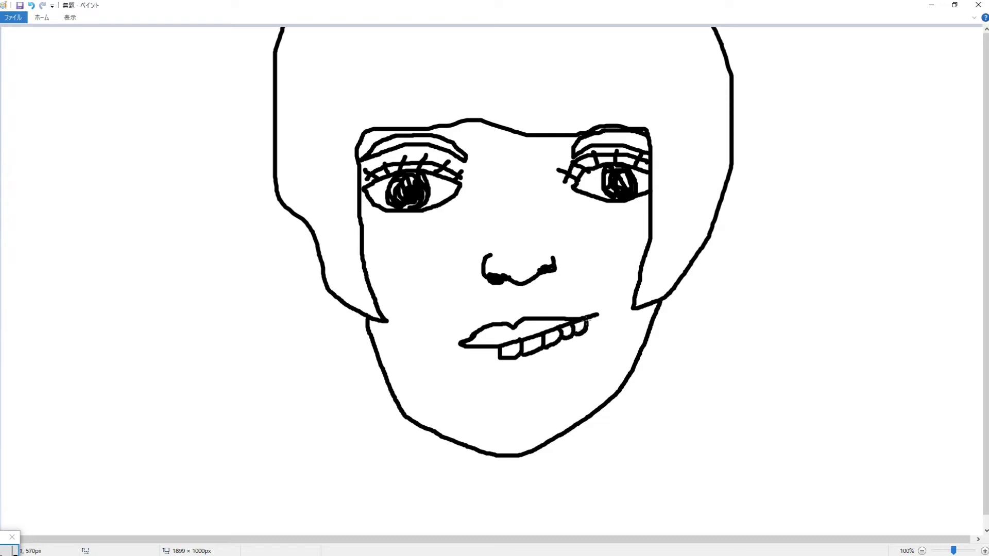
pyautogui.moveTo(496, 357)
pyautogui.mouseDown()
pyautogui.moveTo(477, 359)
pyautogui.moveTo(488, 360)
pyautogui.moveTo(463, 348)
pyautogui.moveTo(475, 358)
pyautogui.moveTo(465, 351)
pyautogui.moveTo(466, 360)
pyautogui.moveTo(519, 378)
pyautogui.moveTo(577, 346)
pyautogui.moveTo(594, 318)
pyautogui.moveTo(588, 336)
pyautogui.moveTo(471, 361)
pyautogui.mouseUp()
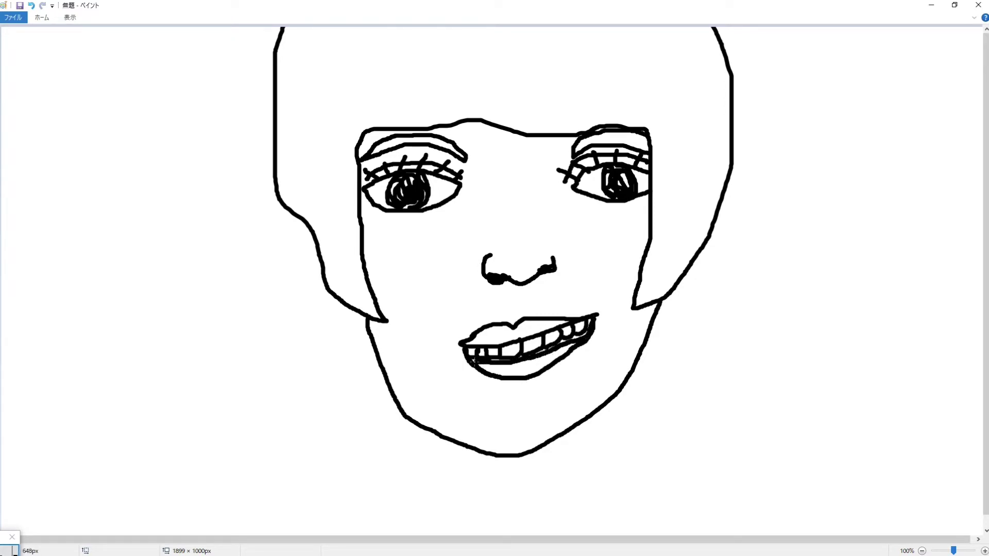
pyautogui.moveTo(447, 321); pyautogui.dragTo(430, 341)
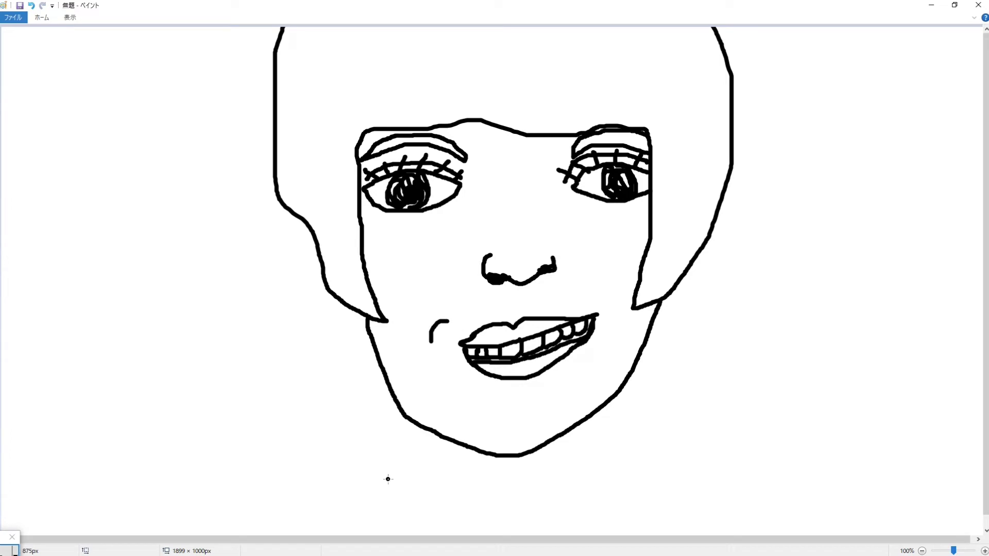
pyautogui.hotkey('ctrl', 'z')
pyautogui.moveTo(455, 310); pyautogui.dragTo(428, 361)
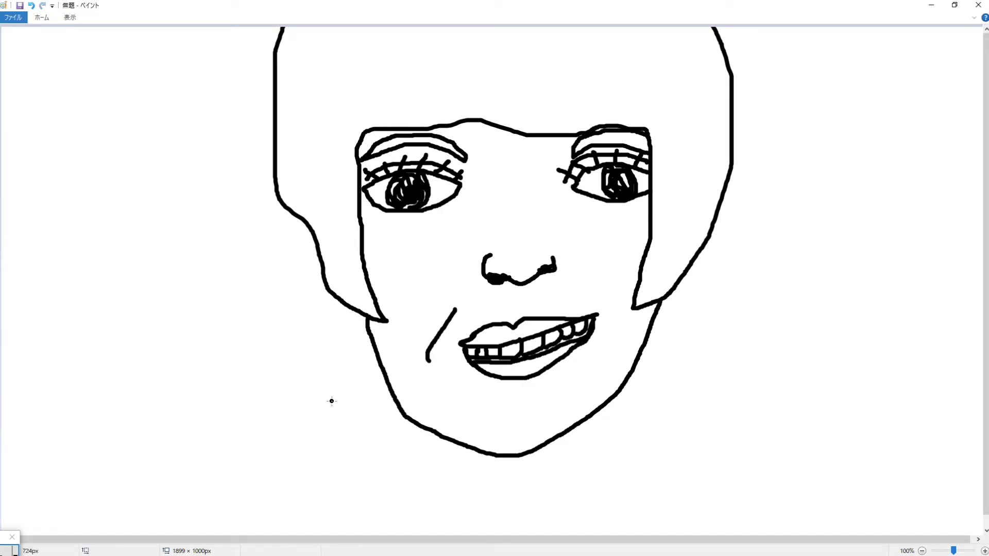
pyautogui.hotkey('ctrl', 'z')
pyautogui.moveTo(671, 297)
pyautogui.mouseDown()
pyautogui.moveTo(812, 329)
pyautogui.moveTo(885, 368)
pyautogui.mouseUp()
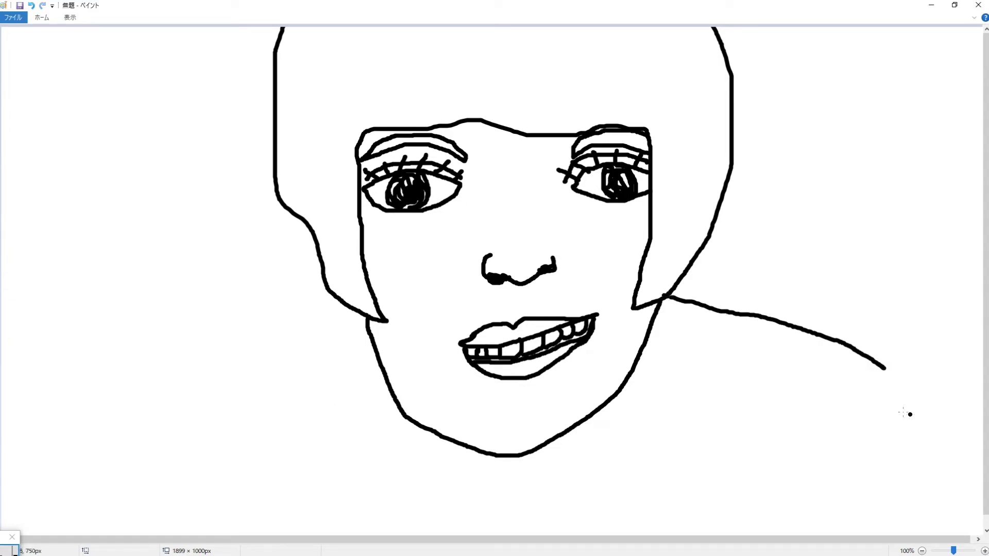
pyautogui.moveTo(883, 369)
pyautogui.mouseDown()
pyautogui.moveTo(904, 453)
pyautogui.moveTo(847, 501)
pyautogui.moveTo(735, 499)
pyautogui.moveTo(728, 535)
pyautogui.mouseUp()
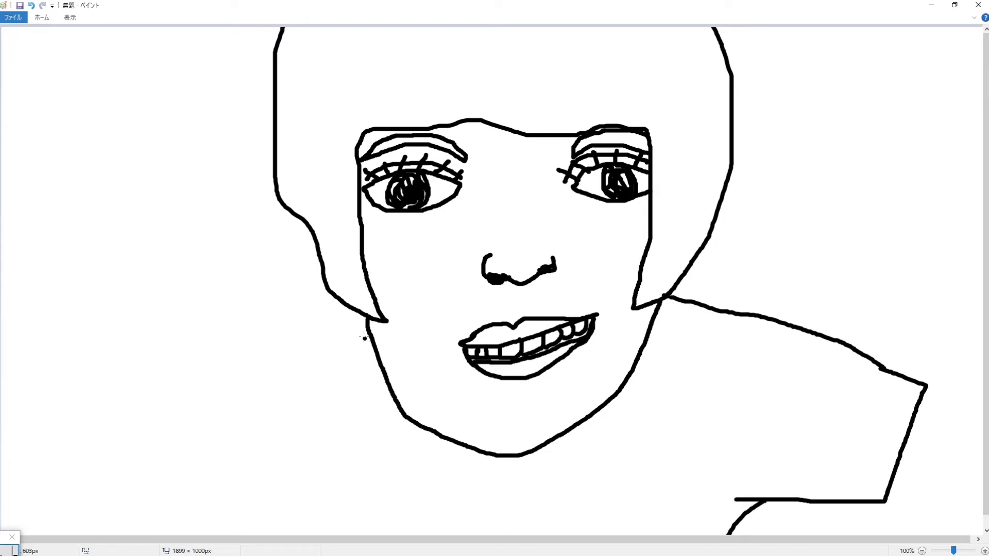
pyautogui.moveTo(366, 328)
pyautogui.mouseDown()
pyautogui.moveTo(338, 337)
pyautogui.moveTo(281, 390)
pyautogui.moveTo(208, 515)
pyautogui.mouseUp()
pyautogui.hotkey('ctrl', 'z')
pyautogui.hotkey('ctrl', 'z')
pyautogui.hotkey('ctrl', 'z')
pyautogui.hotkey('ctrl', 'z')
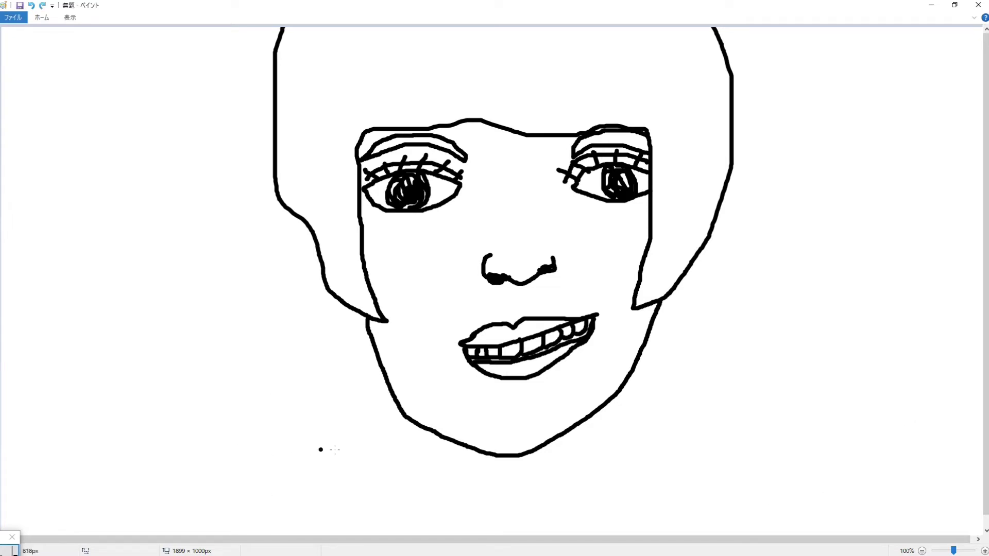
# Draw the neck with a curved collar band below the chin and a shoulder line running outward on each side
pyautogui.moveTo(399, 406); pyautogui.dragTo(345, 469)
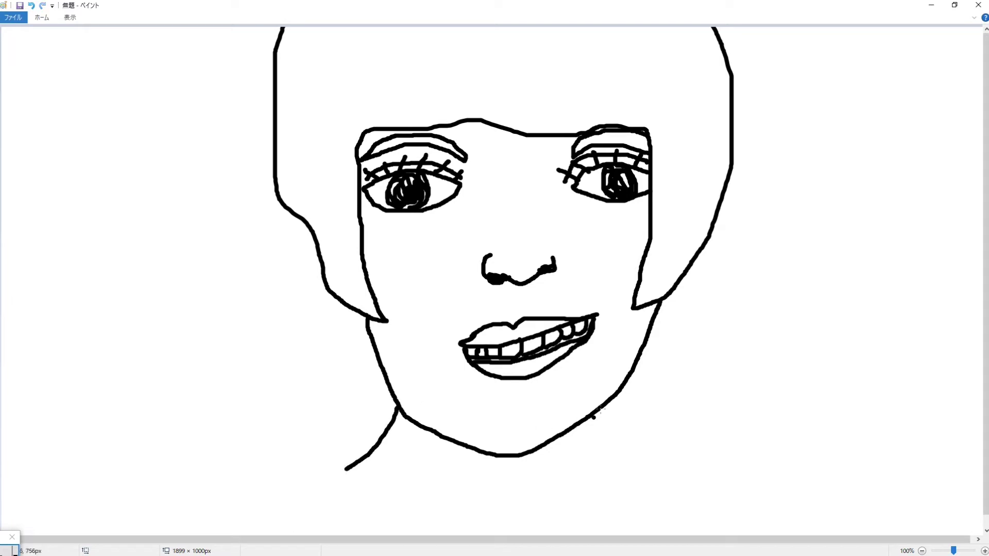
pyautogui.moveTo(596, 411)
pyautogui.mouseDown()
pyautogui.moveTo(579, 487)
pyautogui.moveTo(525, 519)
pyautogui.moveTo(476, 519)
pyautogui.moveTo(346, 470)
pyautogui.mouseUp()
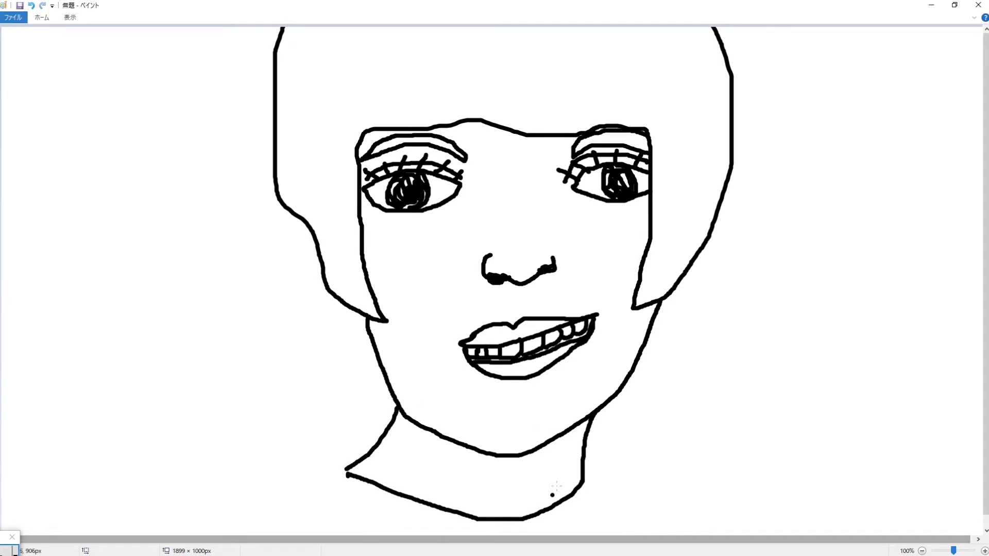
pyautogui.moveTo(582, 481)
pyautogui.mouseDown()
pyautogui.moveTo(592, 498)
pyautogui.moveTo(522, 531)
pyautogui.moveTo(424, 528)
pyautogui.moveTo(342, 486)
pyautogui.moveTo(340, 473)
pyautogui.moveTo(349, 478)
pyautogui.mouseUp()
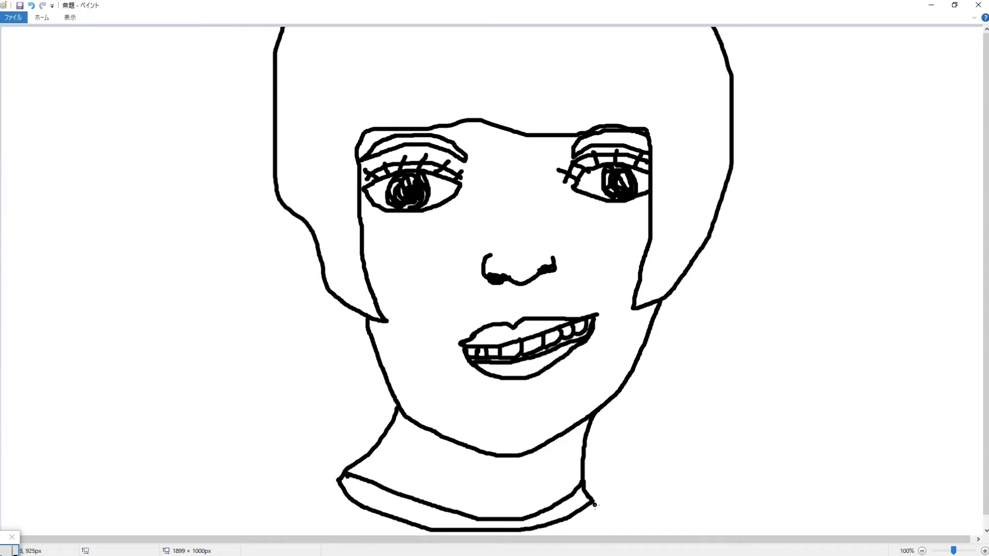
pyautogui.moveTo(593, 500)
pyautogui.mouseDown()
pyautogui.moveTo(642, 503)
pyautogui.moveTo(706, 534)
pyautogui.mouseUp()
pyautogui.moveTo(342, 471)
pyautogui.mouseDown()
pyautogui.moveTo(138, 487)
pyautogui.moveTo(94, 502)
pyautogui.moveTo(63, 534)
pyautogui.mouseUp()
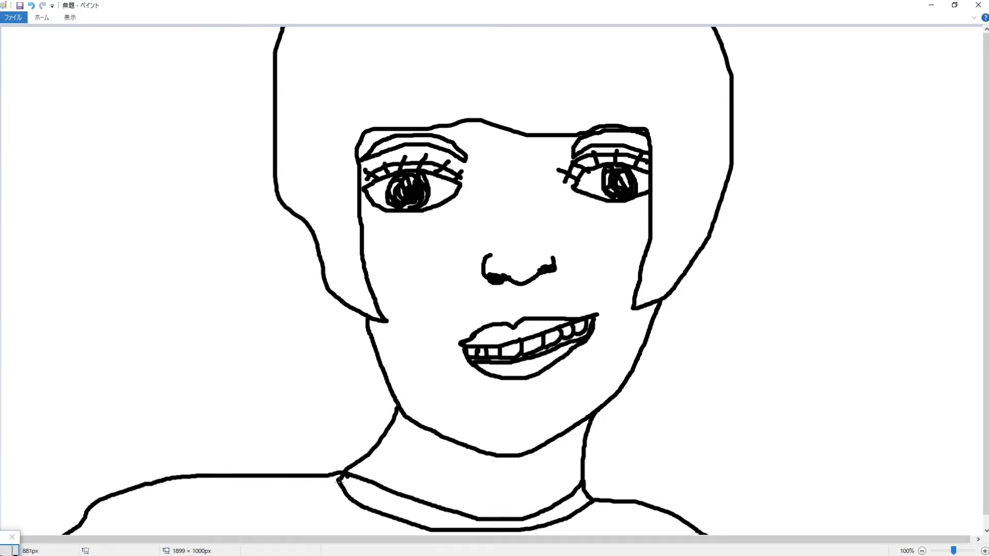
# Add curved stripes across the shirt's shoulders and chest, and a row of small circles along the collar band
pyautogui.moveTo(333, 483); pyautogui.dragTo(295, 538)
pyautogui.moveTo(283, 481); pyautogui.dragTo(235, 535)
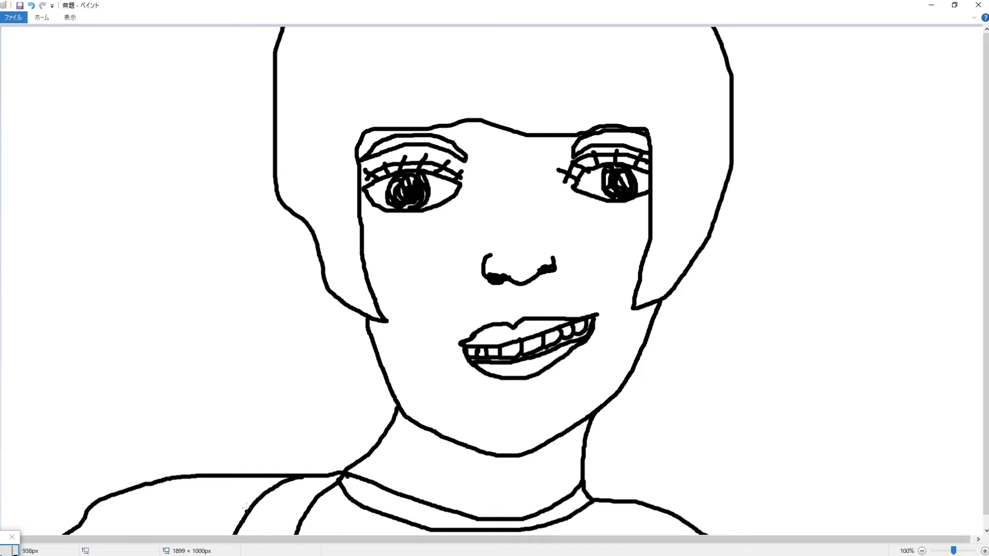
pyautogui.moveTo(239, 478); pyautogui.dragTo(163, 535)
pyautogui.moveTo(165, 480); pyautogui.dragTo(99, 531)
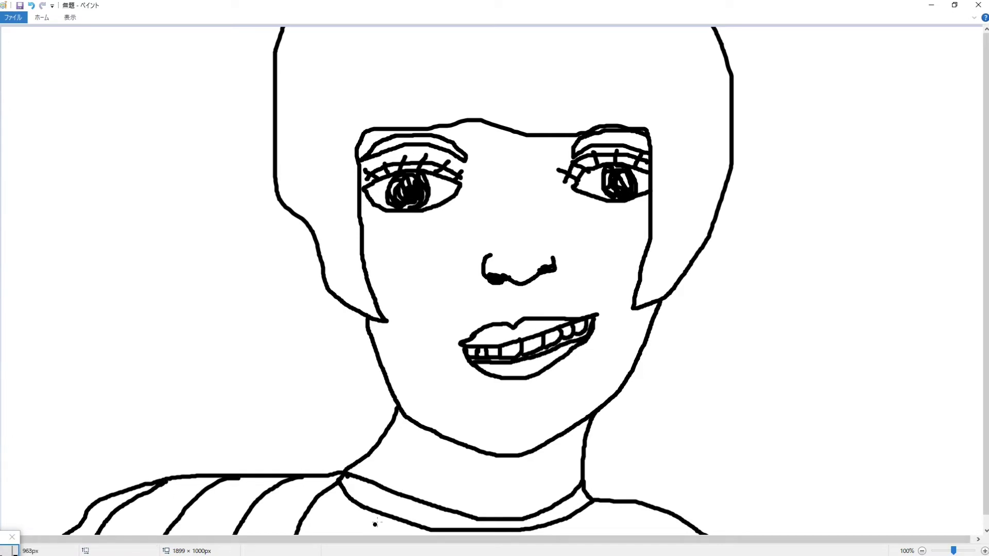
pyautogui.moveTo(367, 508); pyautogui.dragTo(338, 534)
pyautogui.moveTo(401, 519); pyautogui.dragTo(393, 533)
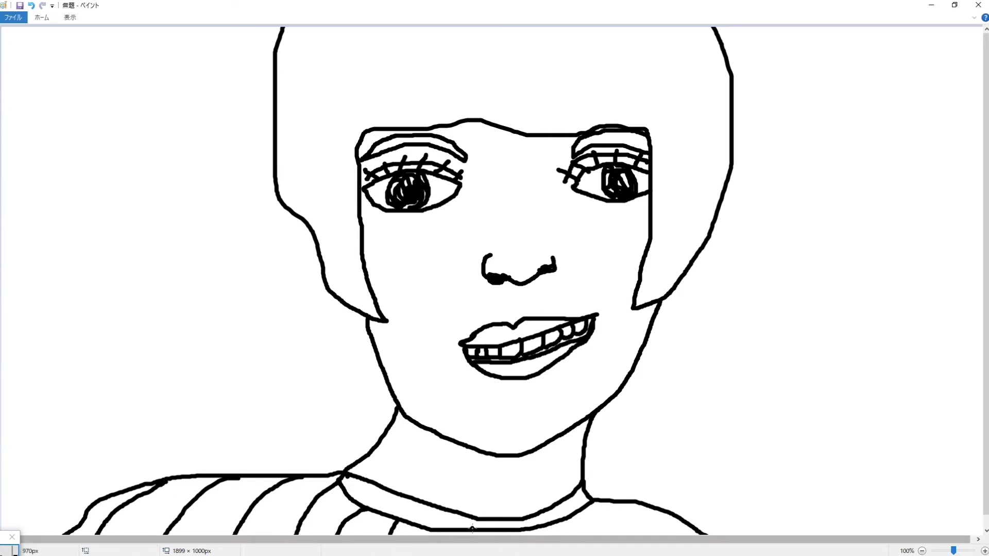
pyautogui.moveTo(473, 525)
pyautogui.mouseDown()
pyautogui.moveTo(505, 530)
pyautogui.moveTo(512, 544)
pyautogui.moveTo(548, 528)
pyautogui.moveTo(573, 541)
pyautogui.moveTo(597, 516)
pyautogui.moveTo(584, 513)
pyautogui.moveTo(632, 548)
pyautogui.moveTo(637, 505)
pyautogui.moveTo(664, 535)
pyautogui.mouseUp()
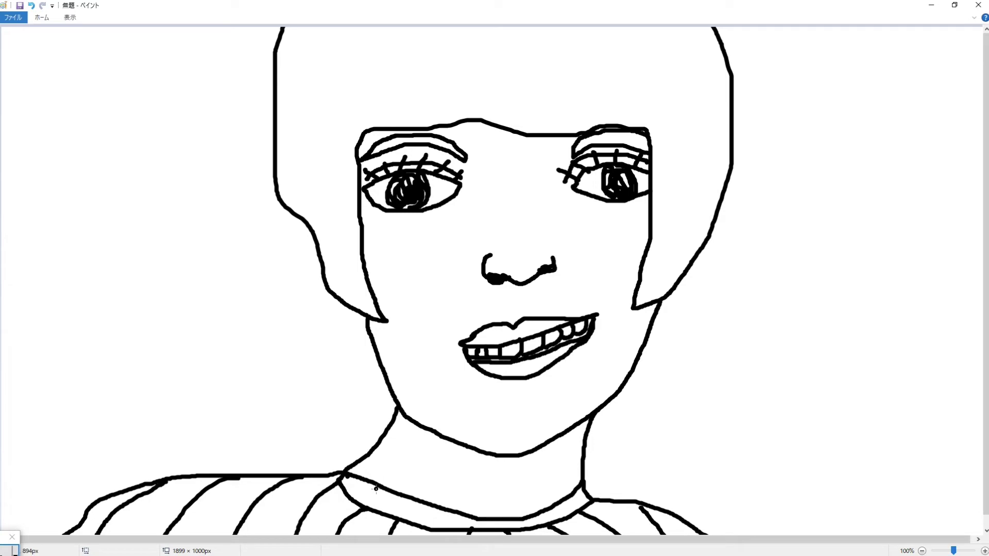
pyautogui.moveTo(376, 488)
pyautogui.mouseDown()
pyautogui.moveTo(370, 513)
pyautogui.moveTo(378, 488)
pyautogui.moveTo(405, 523)
pyautogui.moveTo(418, 502)
pyautogui.moveTo(456, 522)
pyautogui.mouseUp()
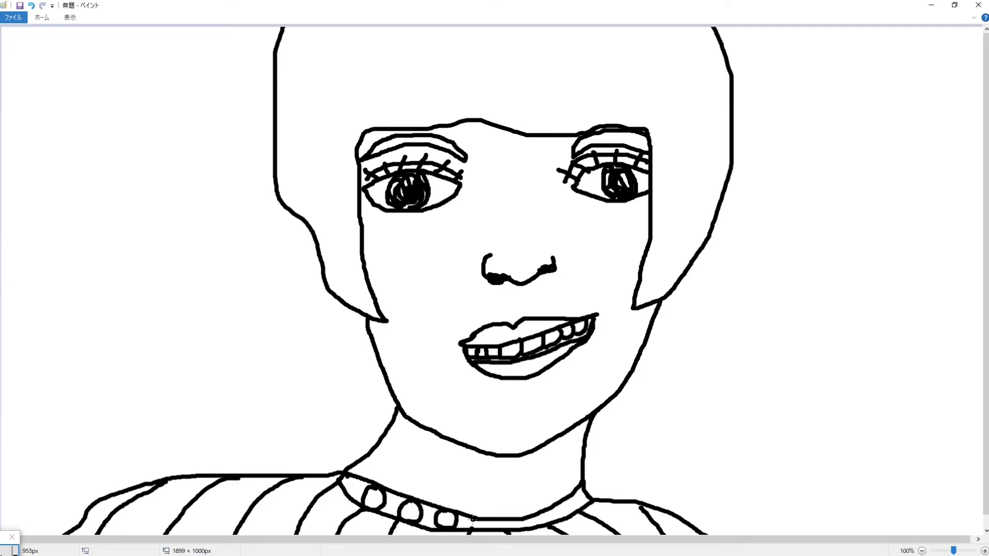
pyautogui.moveTo(516, 521)
pyautogui.mouseDown()
pyautogui.moveTo(544, 525)
pyautogui.moveTo(529, 517)
pyautogui.moveTo(579, 512)
pyautogui.moveTo(561, 501)
pyautogui.moveTo(564, 510)
pyautogui.mouseUp()
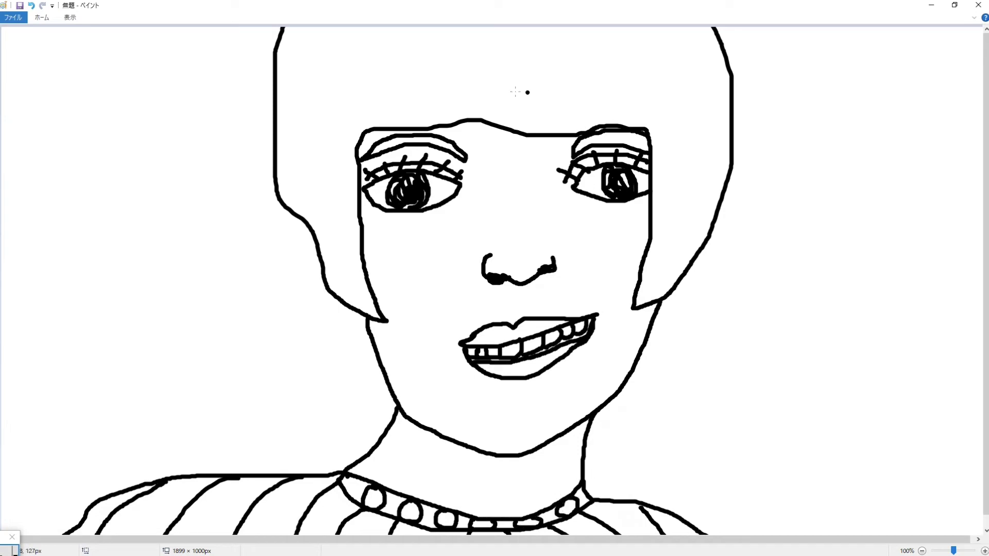
# Draw strand lines across the fringe and down both sides of the hair
pyautogui.moveTo(514, 54)
pyautogui.mouseDown()
pyautogui.moveTo(519, 130)
pyautogui.moveTo(563, 69)
pyautogui.mouseUp()
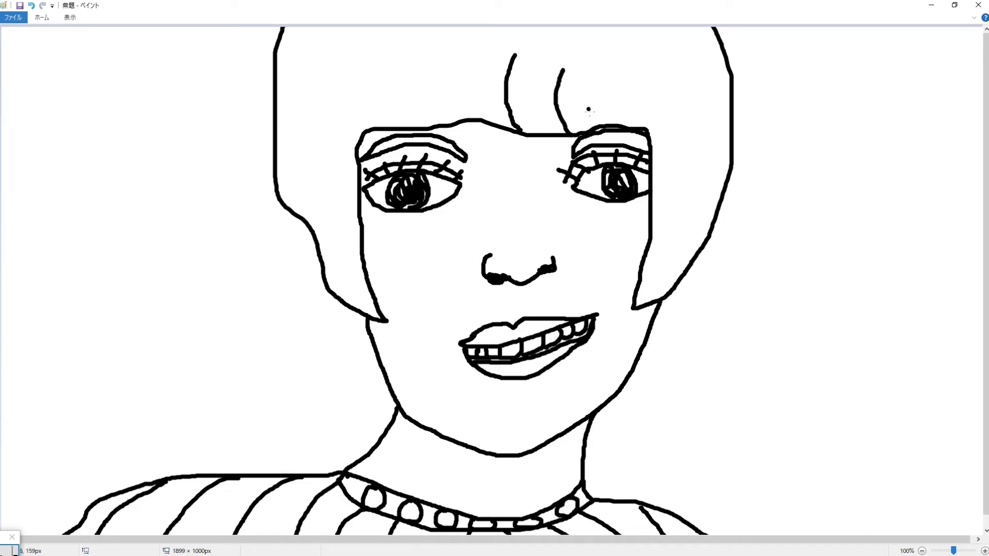
pyautogui.moveTo(600, 123); pyautogui.dragTo(596, 64)
pyautogui.moveTo(622, 128)
pyautogui.mouseDown()
pyautogui.moveTo(630, 70)
pyautogui.moveTo(662, 216)
pyautogui.moveTo(655, 249)
pyautogui.mouseUp()
pyautogui.moveTo(689, 60)
pyautogui.mouseDown()
pyautogui.moveTo(704, 209)
pyautogui.moveTo(666, 257)
pyautogui.mouseUp()
pyautogui.moveTo(474, 119); pyautogui.dragTo(457, 54)
pyautogui.moveTo(425, 124)
pyautogui.mouseDown()
pyautogui.moveTo(397, 55)
pyautogui.moveTo(363, 96)
pyautogui.moveTo(367, 125)
pyautogui.mouseUp()
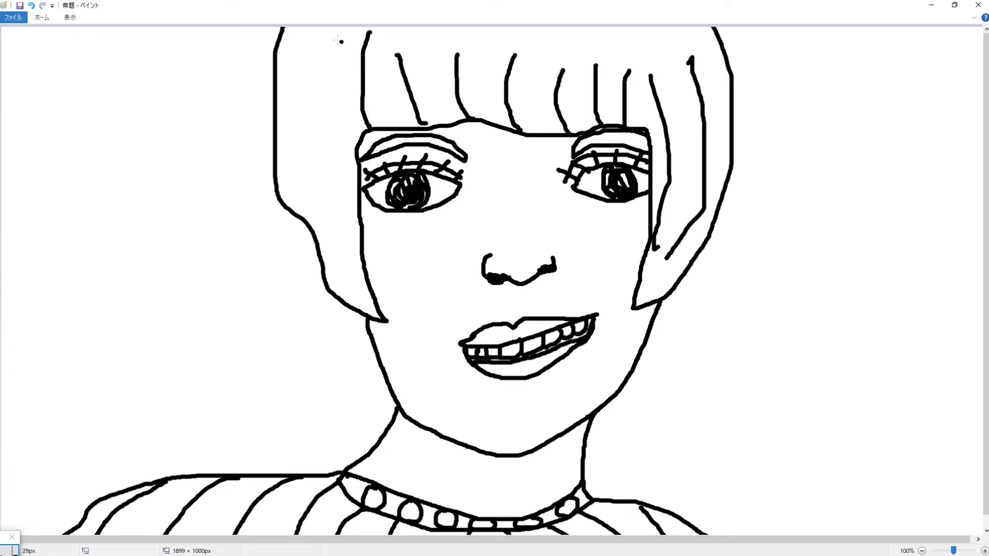
pyautogui.moveTo(333, 42)
pyautogui.mouseDown()
pyautogui.moveTo(316, 193)
pyautogui.moveTo(346, 274)
pyautogui.mouseUp()
pyautogui.click(529, 222)
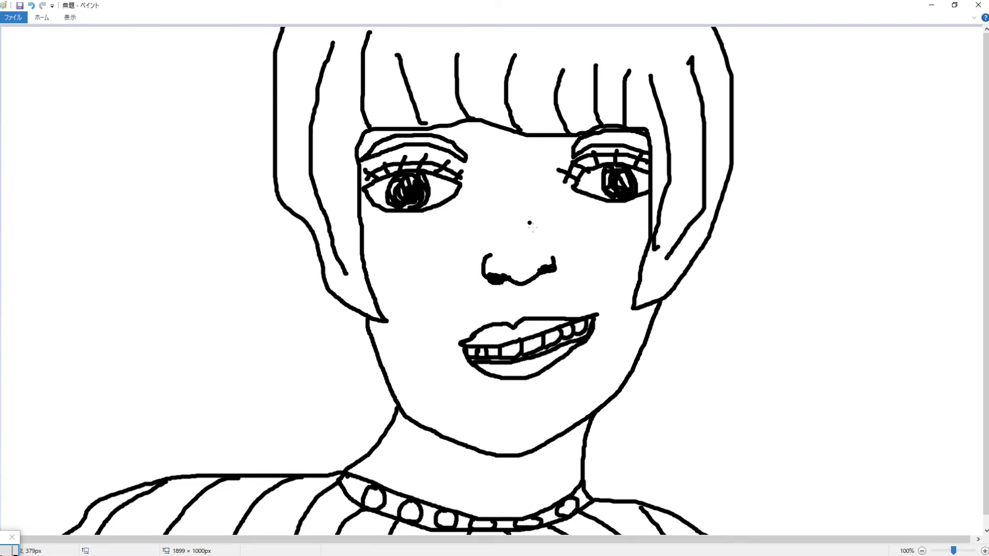
# Fill the face, the gap under the right eyebrow and the neck with a custom orange skin colour
pyautogui.click(42, 18)
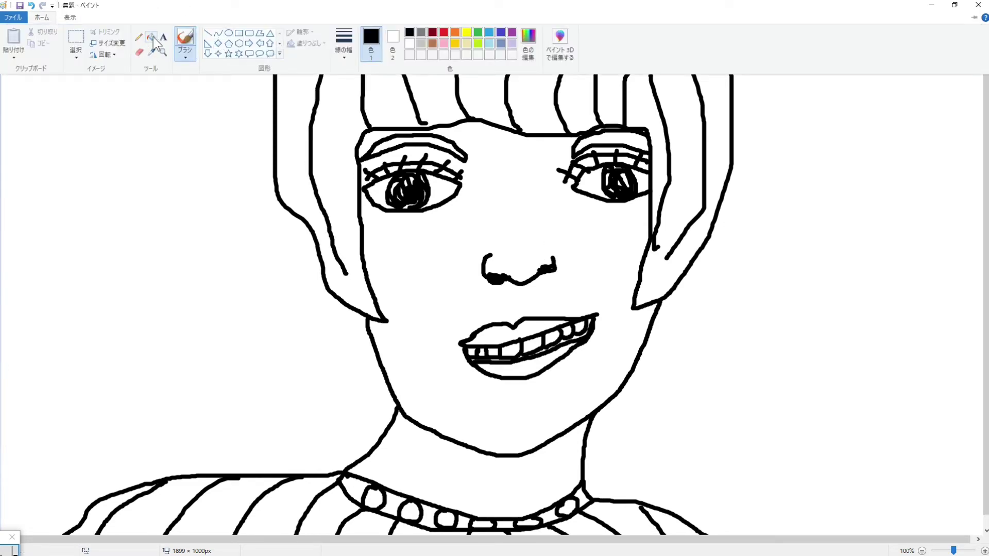
pyautogui.click(50, 20)
pyautogui.click(43, 18)
pyautogui.click(565, 33)
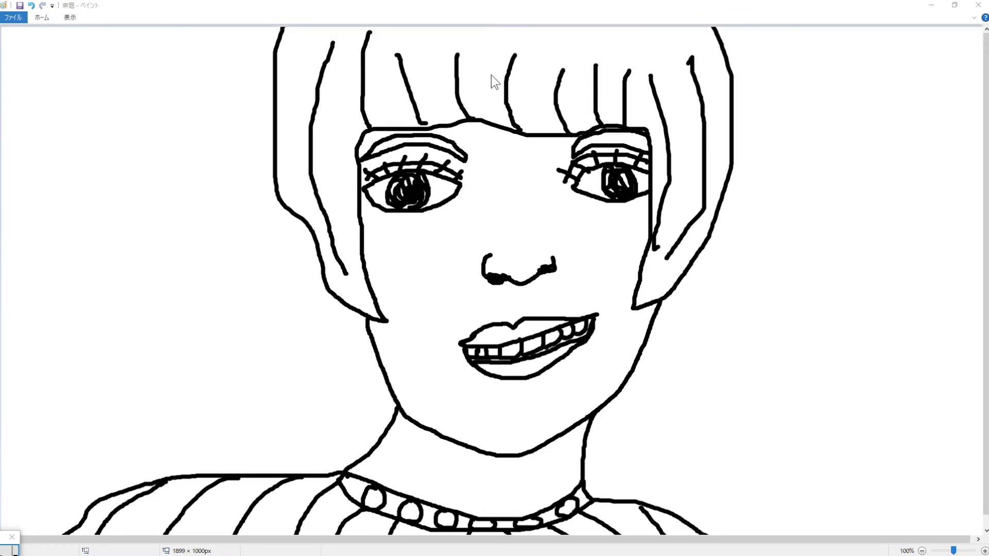
pyautogui.click(386, 241)
pyautogui.click(382, 362)
pyautogui.click(421, 330)
pyautogui.click(605, 147)
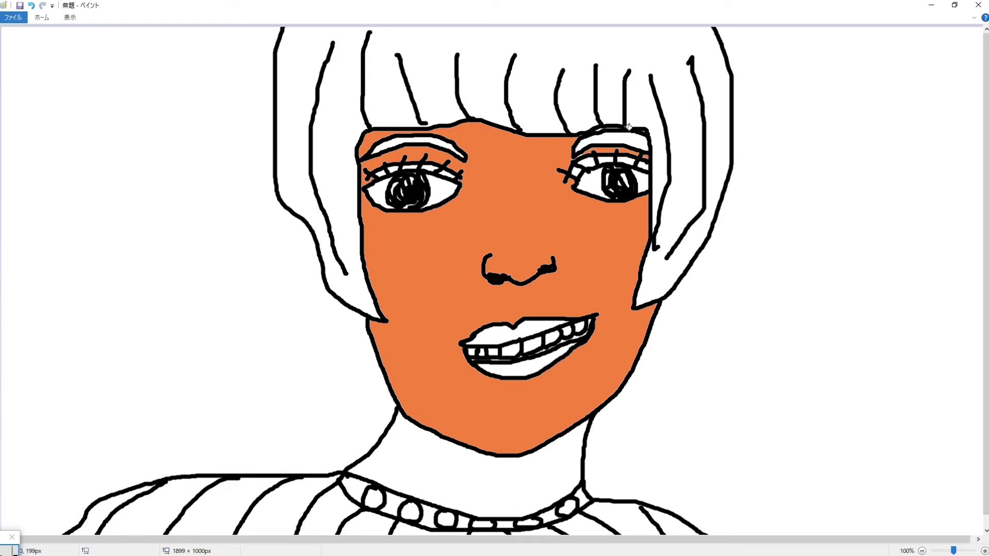
pyautogui.click(526, 469)
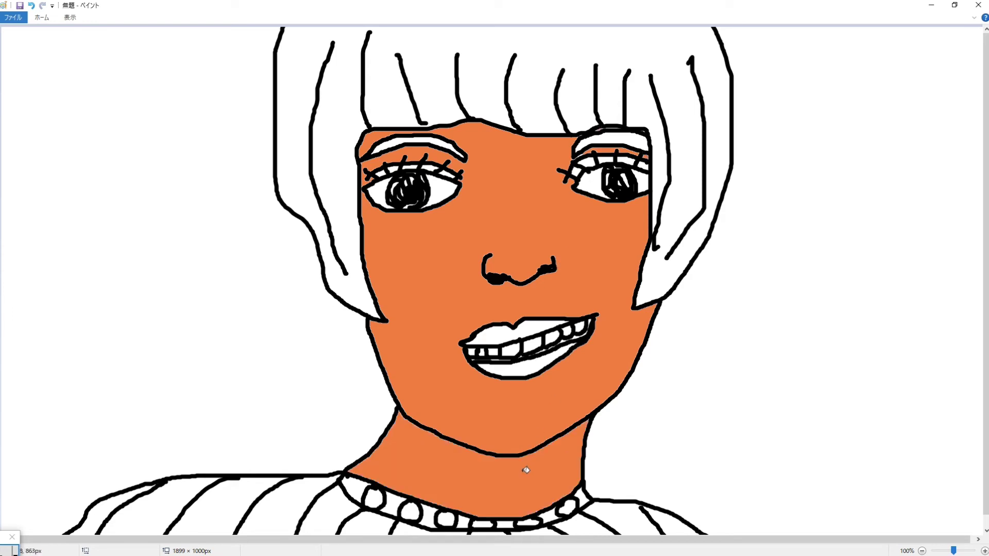
# Fill the upper and lower lips with red
pyautogui.click(44, 17)
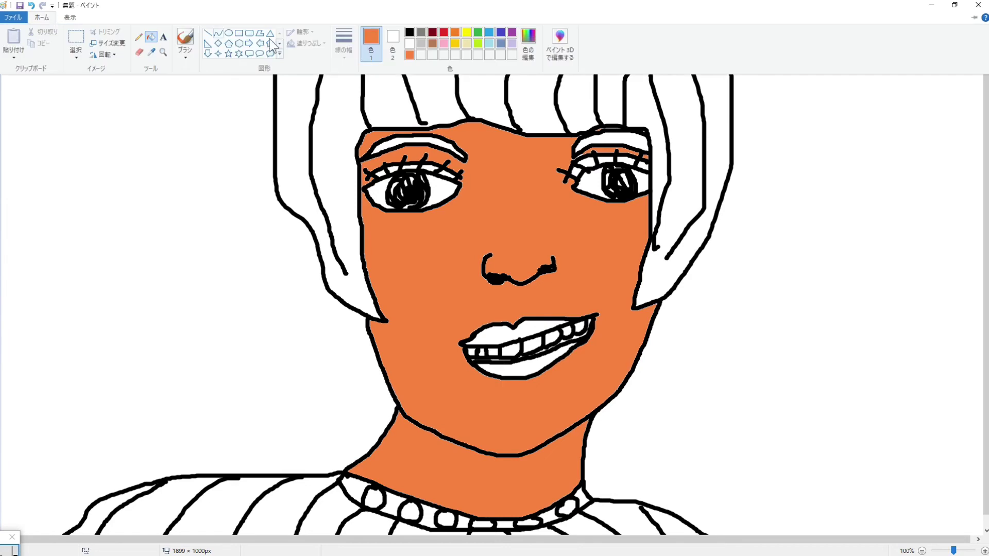
pyautogui.click(442, 32)
pyautogui.click(497, 335)
pyautogui.click(517, 371)
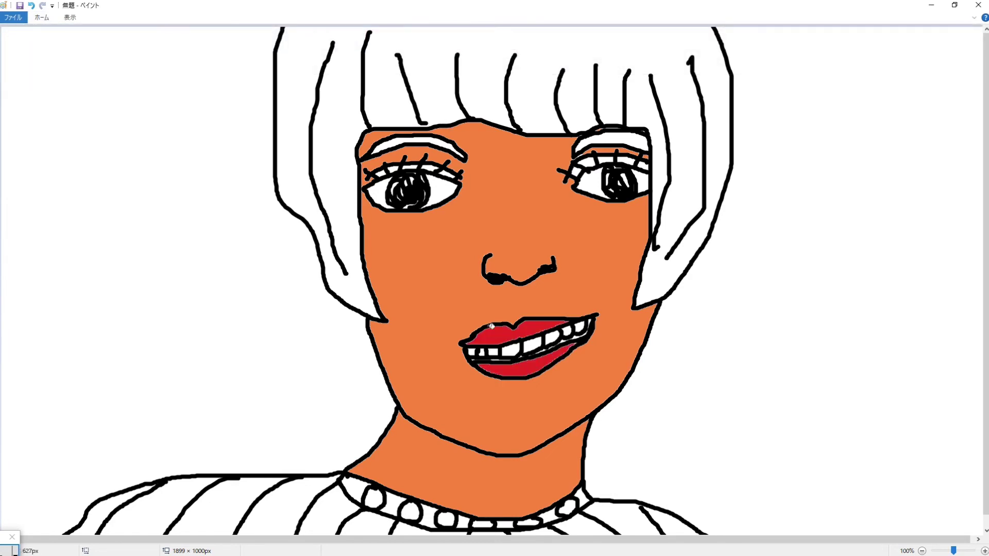
# Fill the hair and both eyebrows with black
pyautogui.click(43, 17)
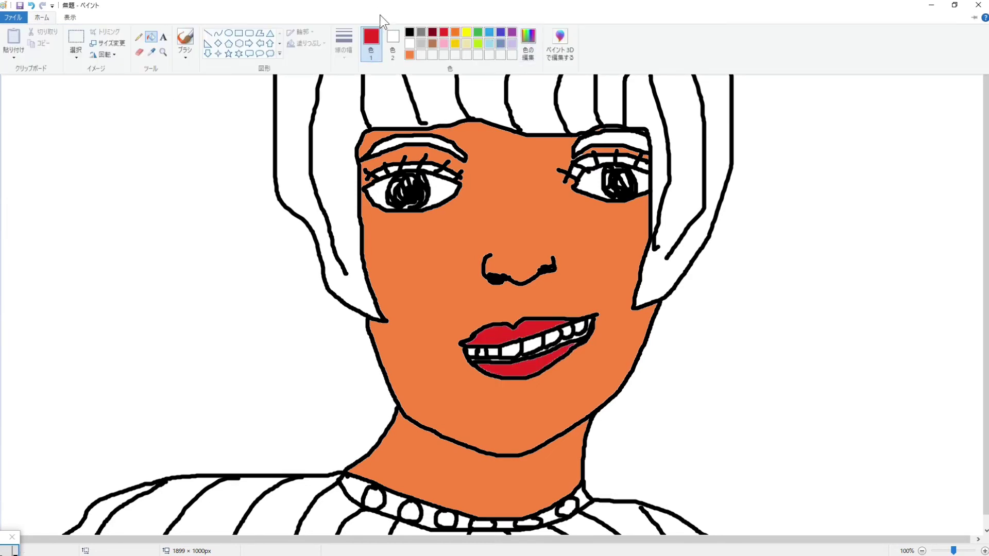
pyautogui.click(409, 32)
pyautogui.click(353, 102)
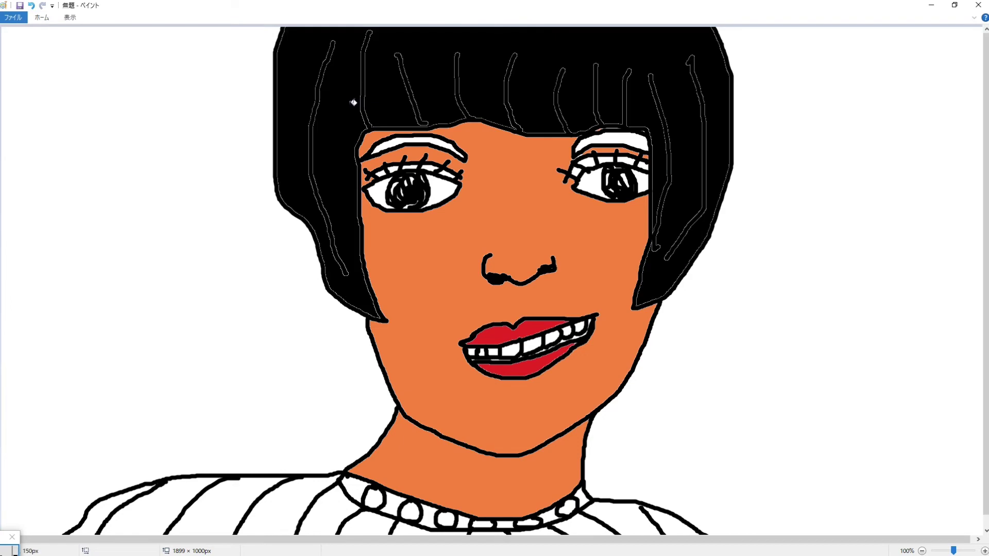
pyautogui.click(394, 142)
pyautogui.click(595, 138)
# Fill the upper eyelid sections between the lashes of both eyes with turquoise blue
pyautogui.click(49, 16)
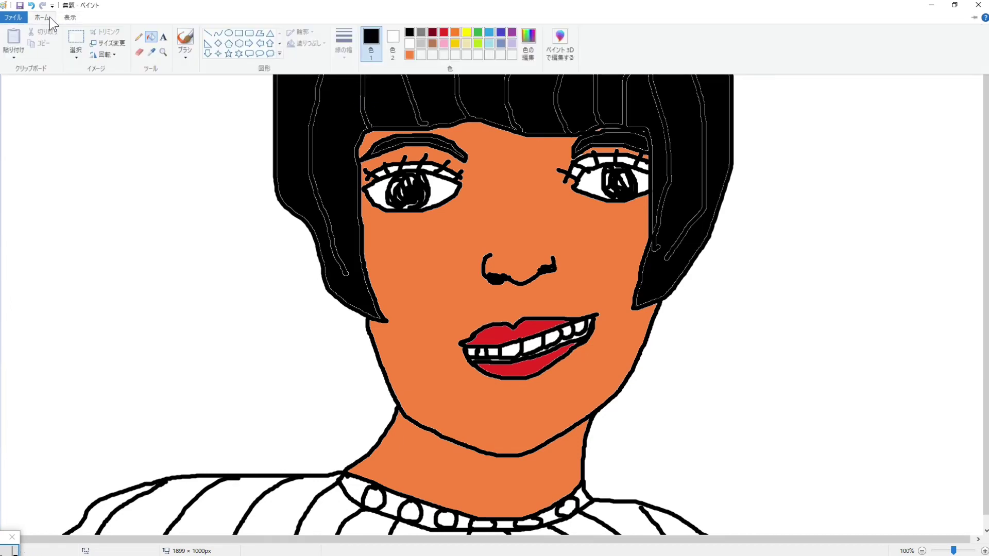
pyautogui.click(489, 32)
pyautogui.click(385, 173)
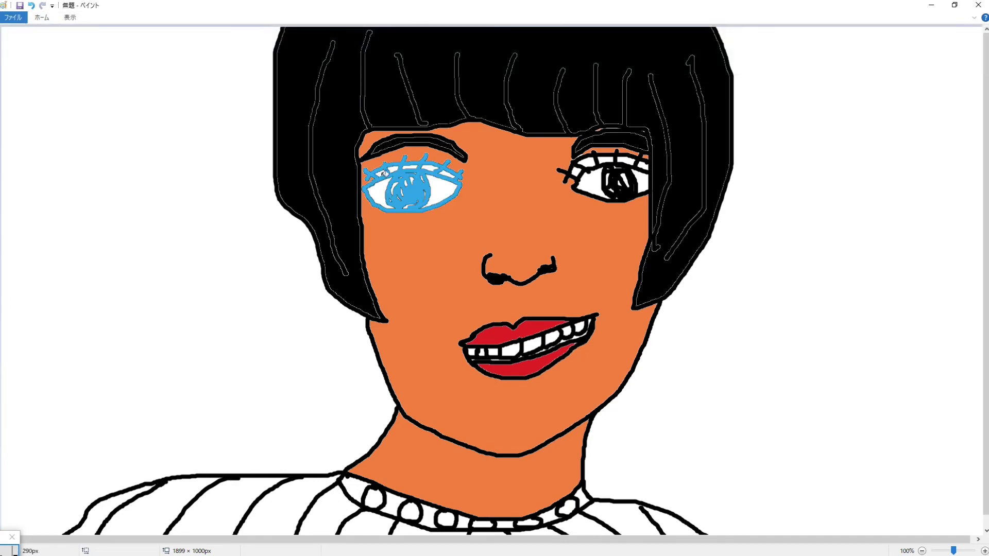
pyautogui.hotkey('ctrl', 'z')
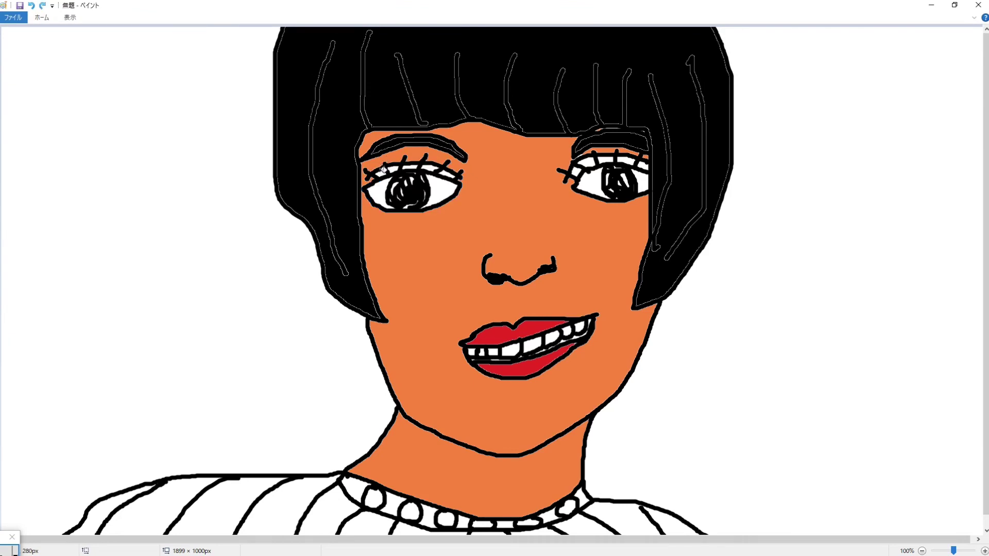
pyautogui.click(384, 169)
pyautogui.click(433, 166)
pyautogui.click(447, 172)
pyautogui.click(579, 166)
pyautogui.click(593, 160)
pyautogui.click(604, 158)
pyautogui.click(624, 159)
pyautogui.click(639, 163)
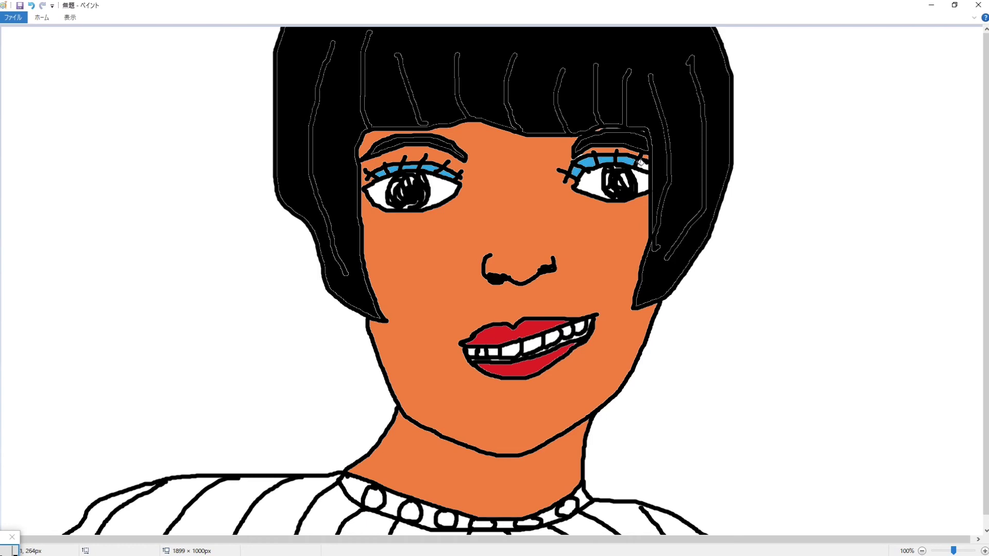
# Fill every other shirt stripe, starting at the outer edge of the left shoulder, with a custom green of RGB 66, 225, 57
pyautogui.click(45, 17)
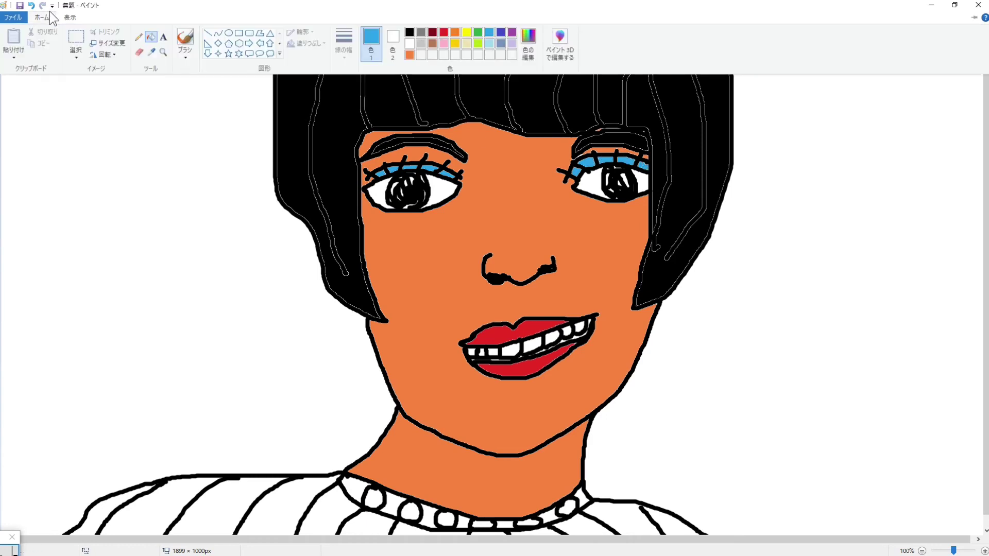
pyautogui.click(528, 38)
pyautogui.moveTo(539, 214); pyautogui.dragTo(531, 227)
pyautogui.moveTo(619, 260); pyautogui.dragTo(619, 248)
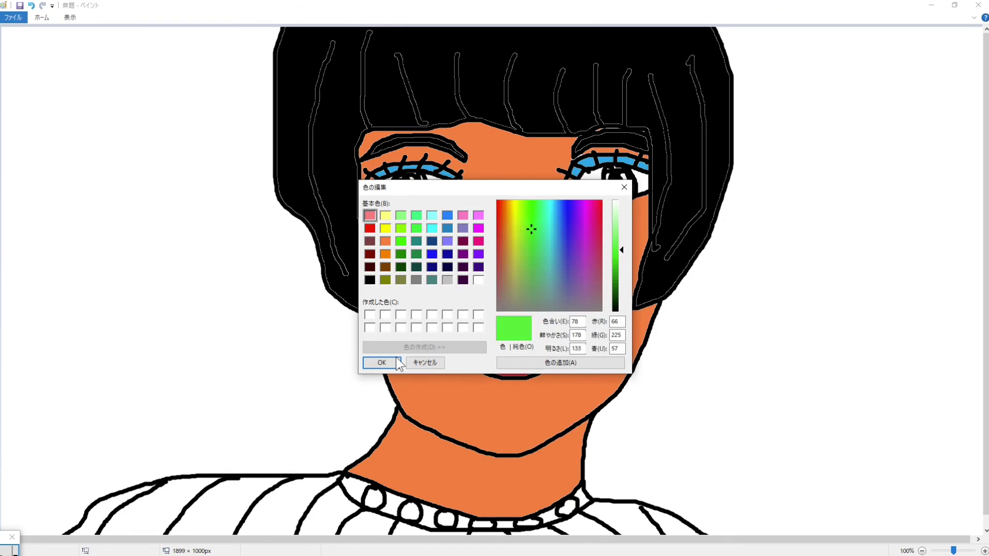
pyautogui.click(382, 363)
pyautogui.click(112, 507)
pyautogui.click(209, 515)
pyautogui.click(317, 520)
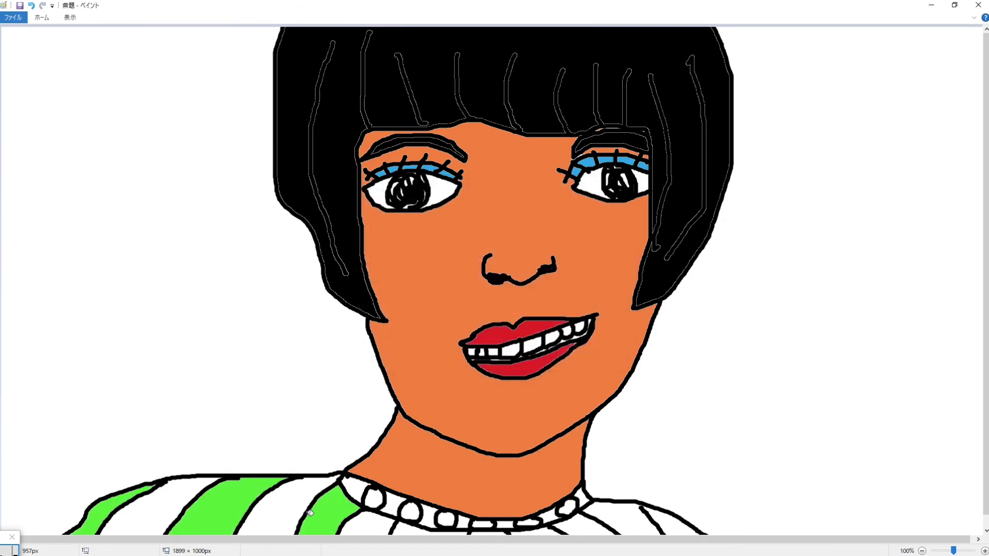
pyautogui.click(402, 532)
pyautogui.click(536, 532)
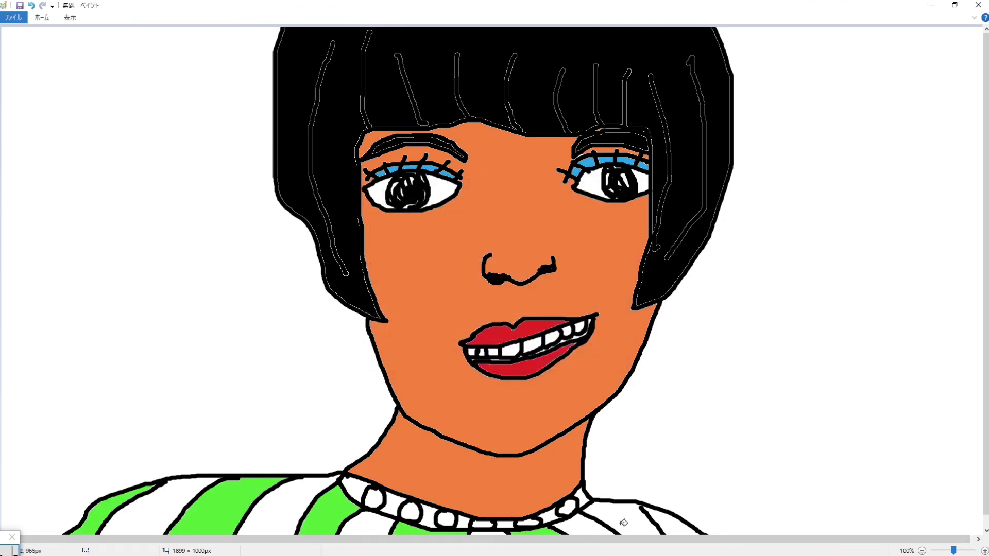
pyautogui.click(619, 519)
# Fill the remaining white shirt stripes with a custom crimson of RGB 238, 23, 55
pyautogui.click(44, 19)
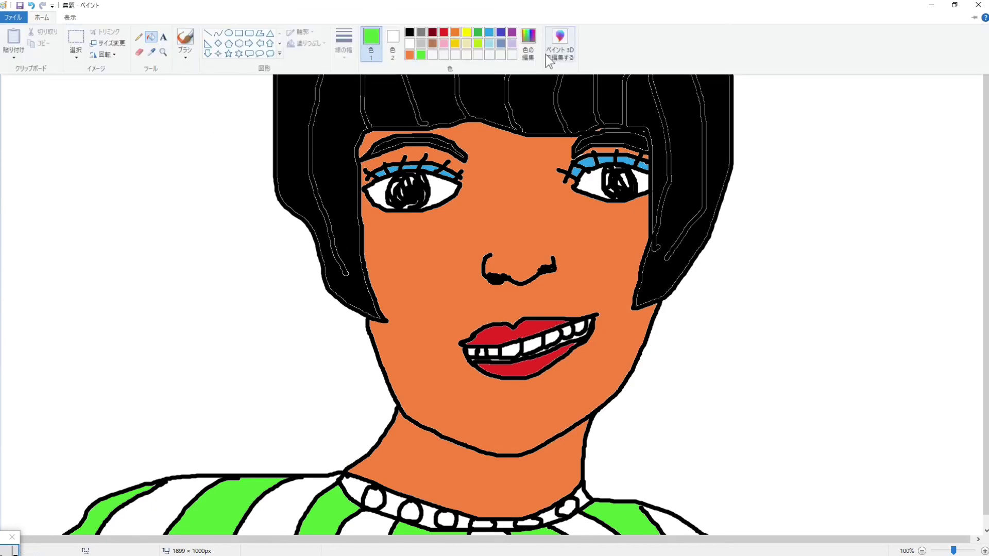
pyautogui.click(558, 82)
pyautogui.hotkey('alt', 'h')
pyautogui.press('e')
pyautogui.press('c')
pyautogui.click(596, 218)
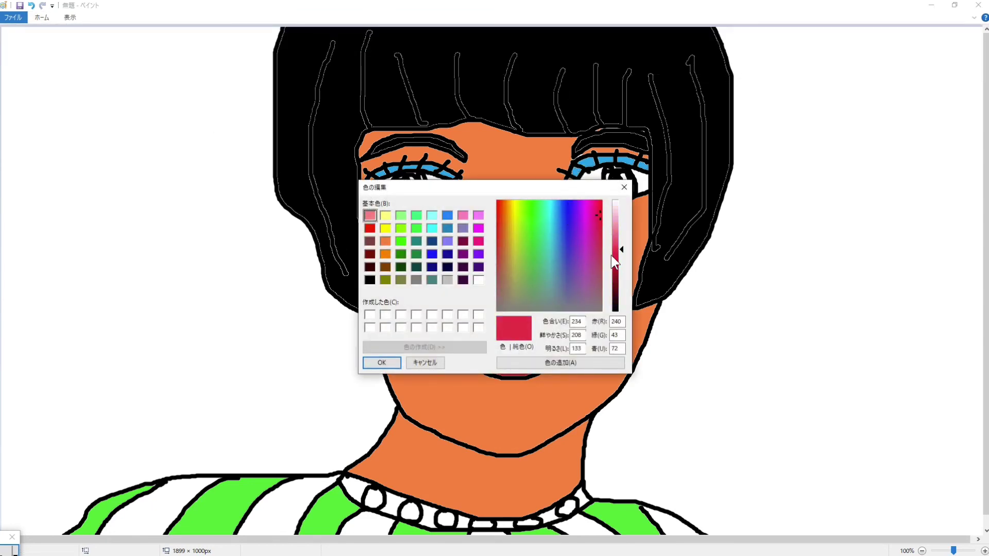
pyautogui.moveTo(612, 255)
pyautogui.mouseDown()
pyautogui.moveTo(620, 242)
pyautogui.moveTo(619, 254)
pyautogui.mouseUp()
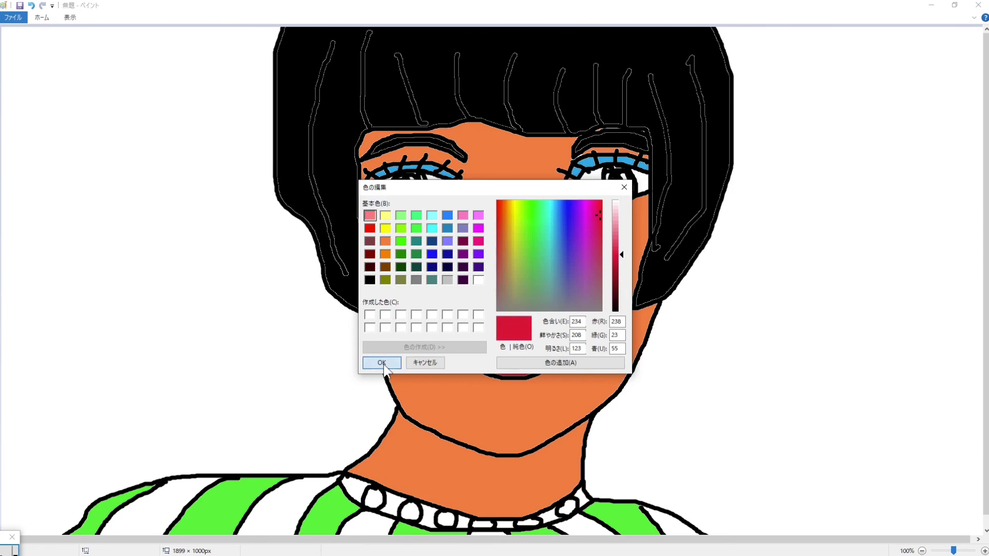
pyautogui.click(382, 362)
pyautogui.click(175, 499)
pyautogui.click(271, 506)
pyautogui.click(353, 522)
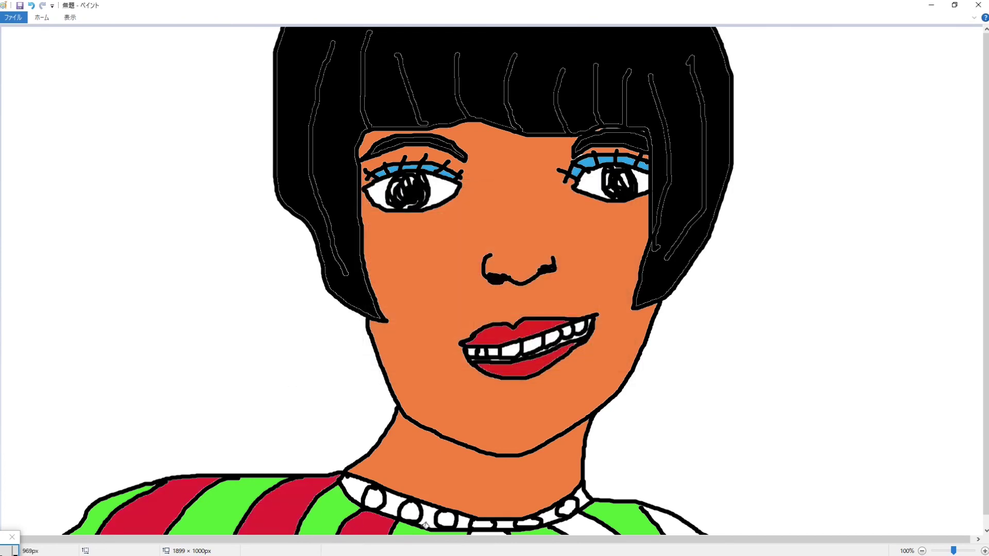
pyautogui.click(497, 532)
pyautogui.click(592, 529)
pyautogui.click(674, 522)
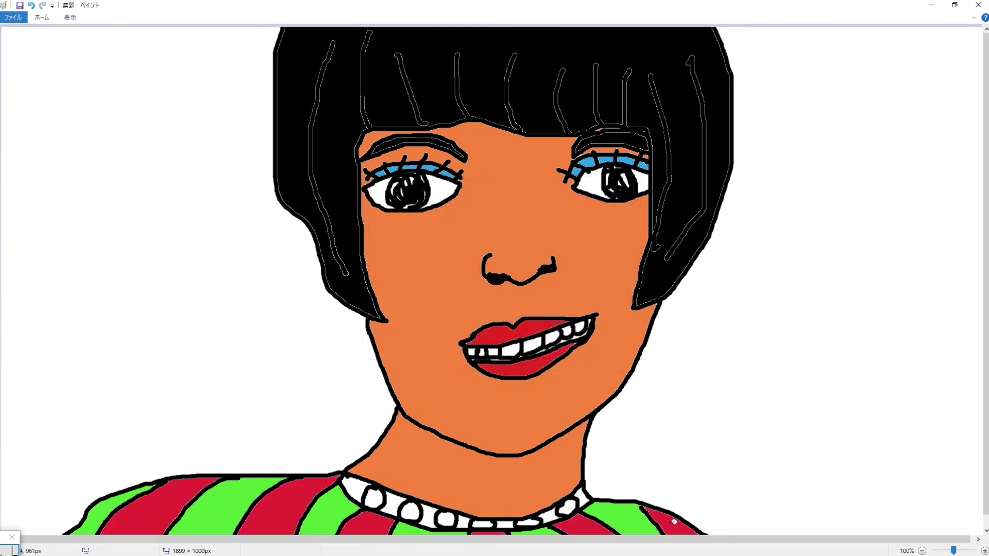
# Set the fill colour to gold
pyautogui.click(45, 20)
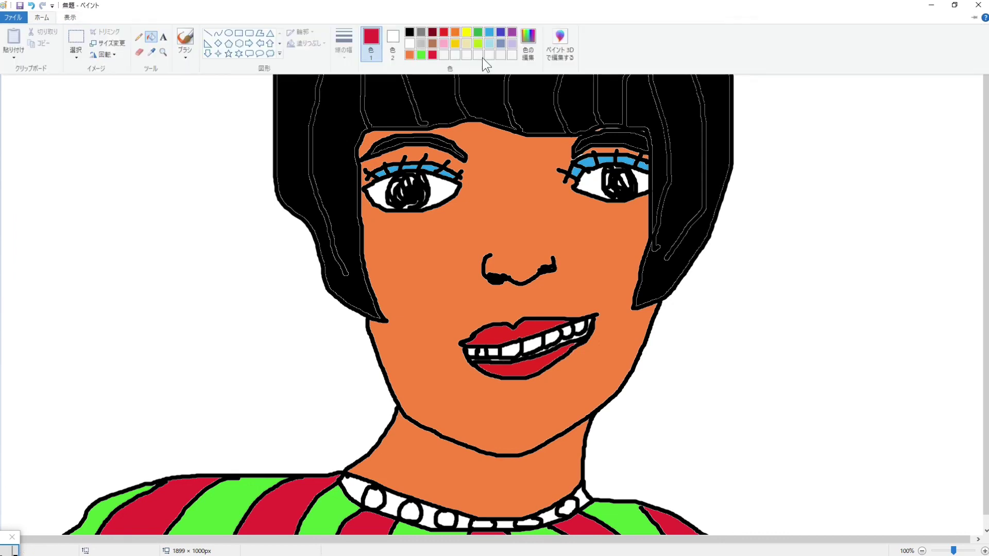
pyautogui.click(455, 44)
pyautogui.click(361, 486)
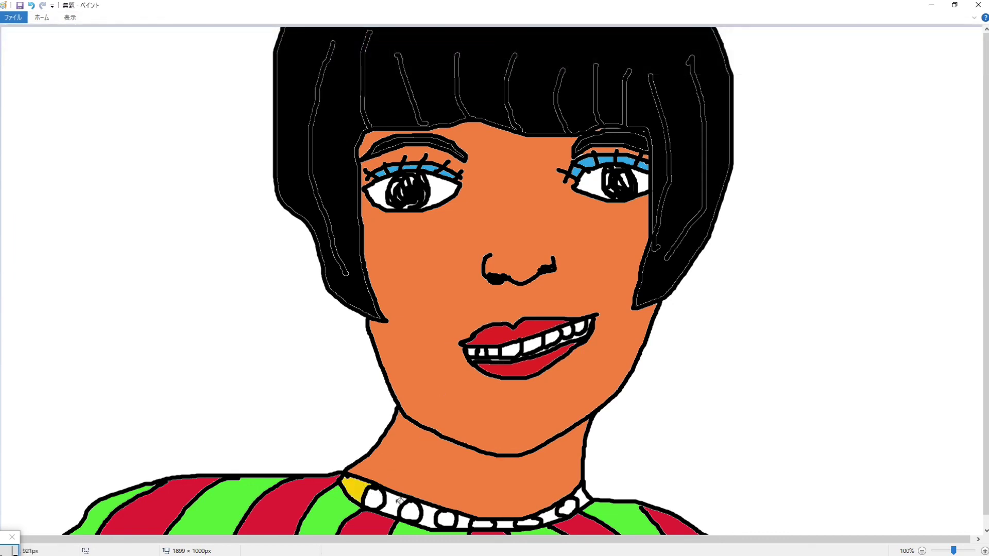
pyautogui.click(397, 500)
pyautogui.click(435, 517)
pyautogui.click(464, 520)
pyautogui.click(504, 523)
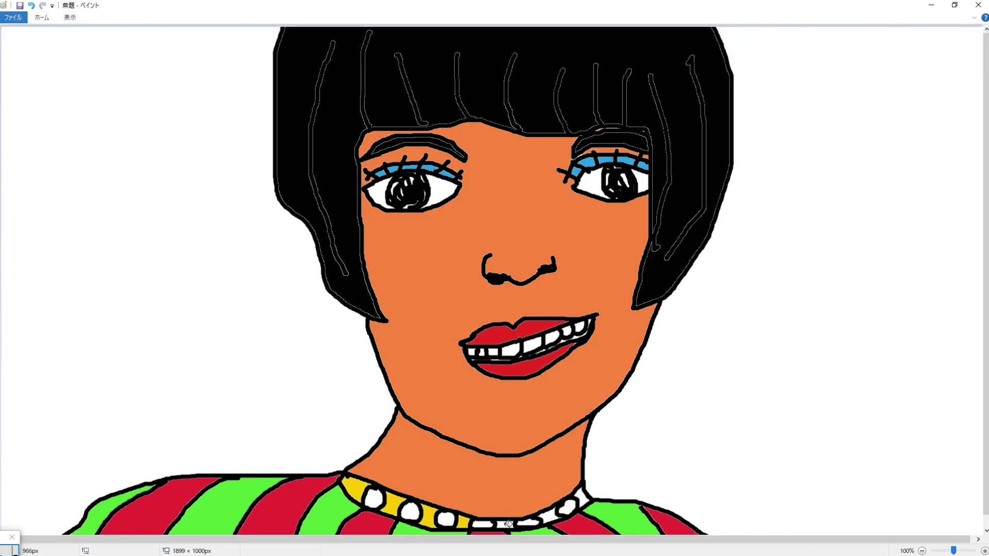
pyautogui.click(552, 517)
pyautogui.click(581, 497)
pyautogui.hotkey('ctrl', 'z')
pyautogui.hotkey('ctrl', 'z')
pyautogui.hotkey('ctrl', 'z')
pyautogui.hotkey('ctrl', 'z')
pyautogui.hotkey('ctrl', 'z')
pyautogui.hotkey('ctrl', 'z')
pyautogui.hotkey('ctrl', 'z')
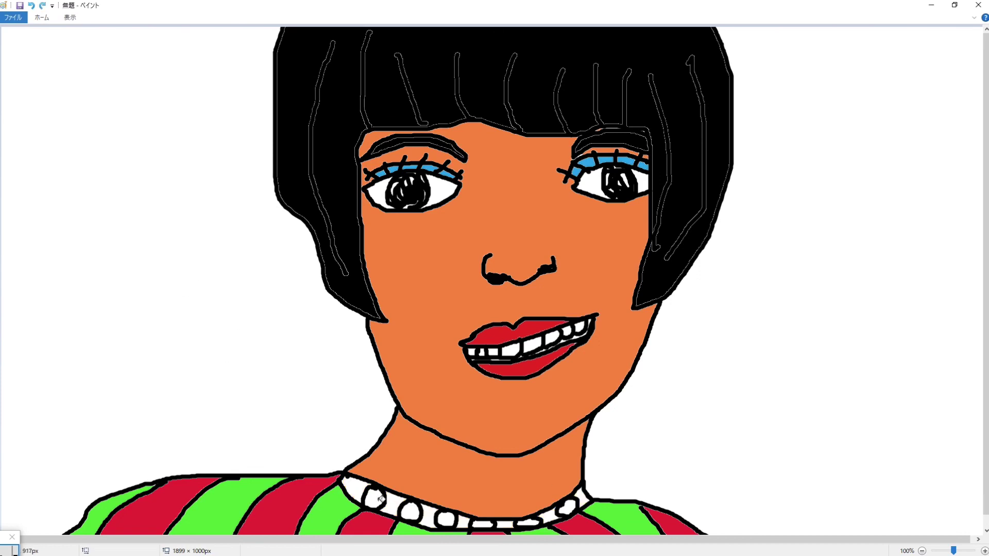
# Fill the six round beads along the collar with gold, leaving the band between them white
pyautogui.click(379, 499)
pyautogui.click(411, 511)
pyautogui.click(452, 518)
pyautogui.click(483, 523)
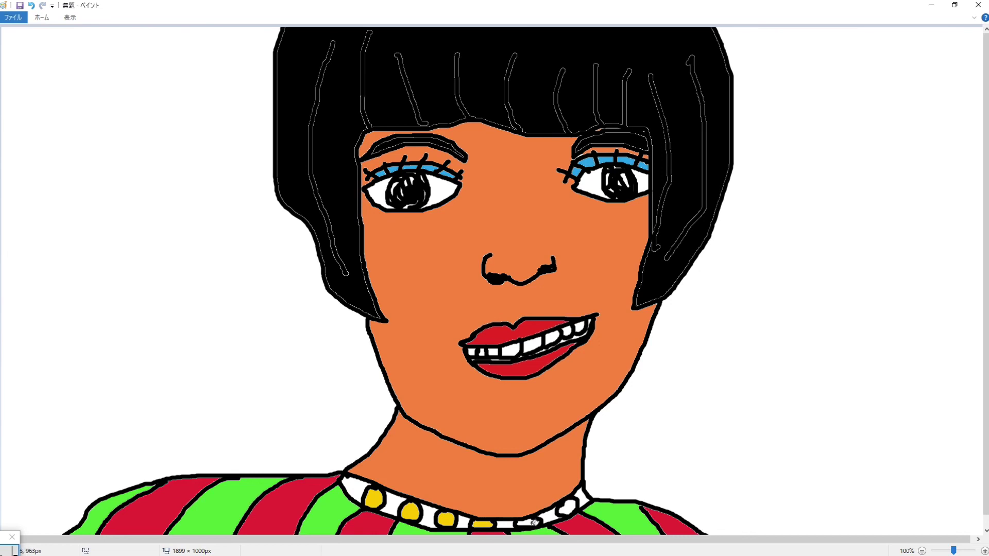
pyautogui.click(528, 522)
pyautogui.click(567, 506)
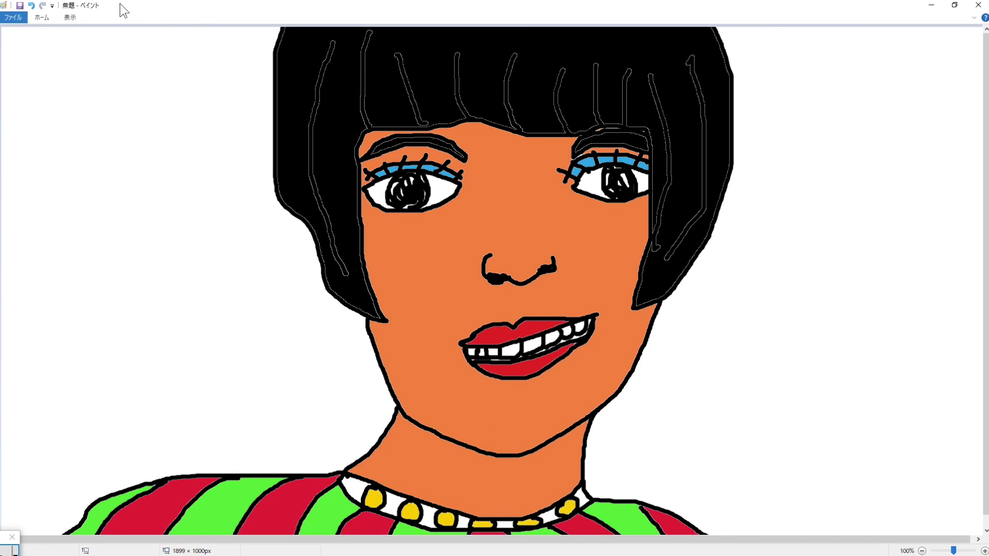